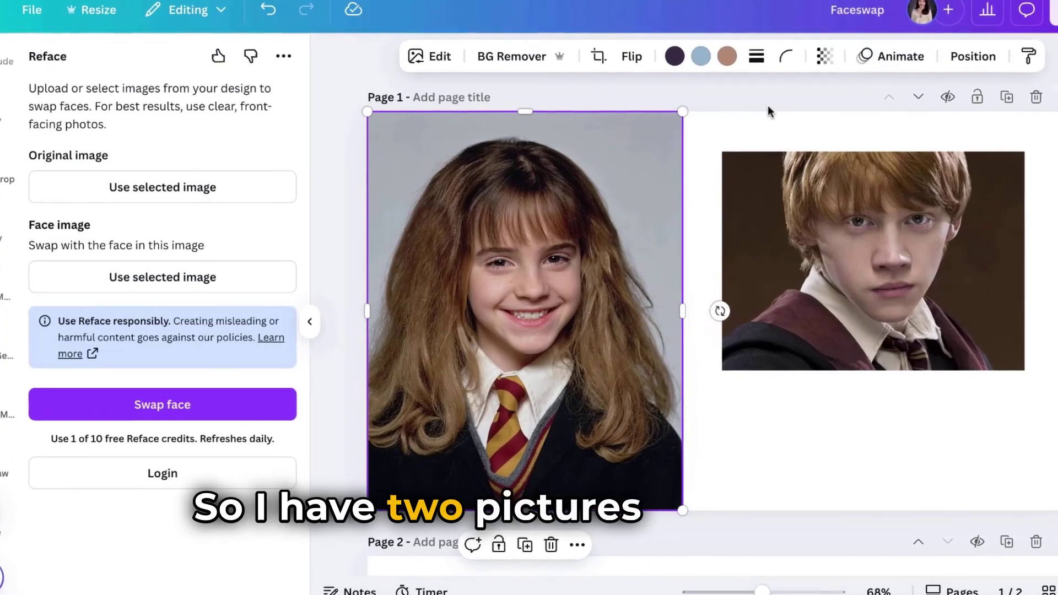
{"action": "left_click", "coordinate": [764, 102]}
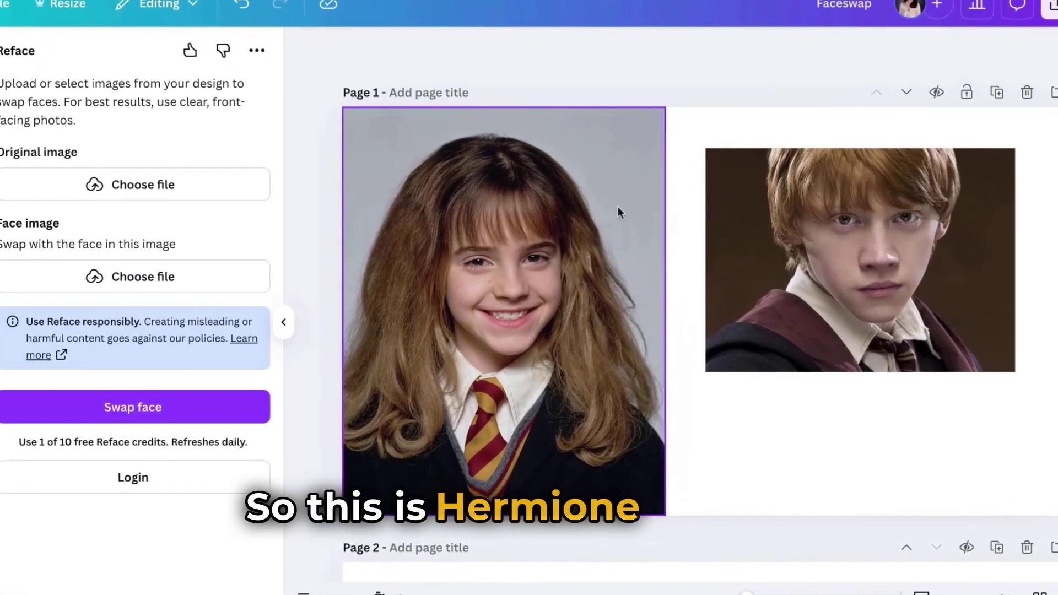
{"action": "left_click", "coordinate": [616, 210]}
{"action": "left_click", "coordinate": [802, 210]}
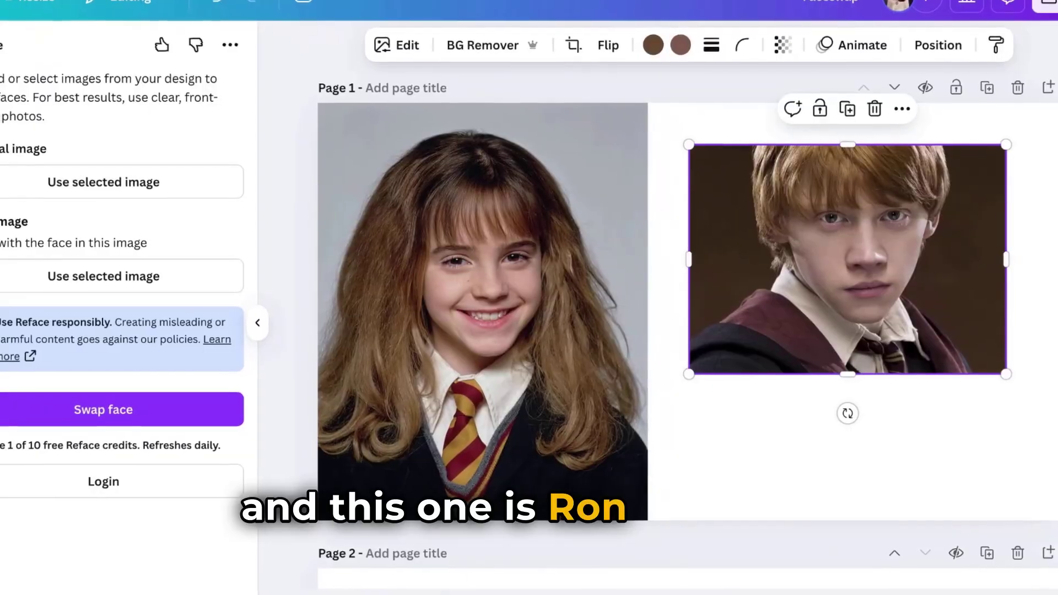
{"action": "key", "text": "Escape"}
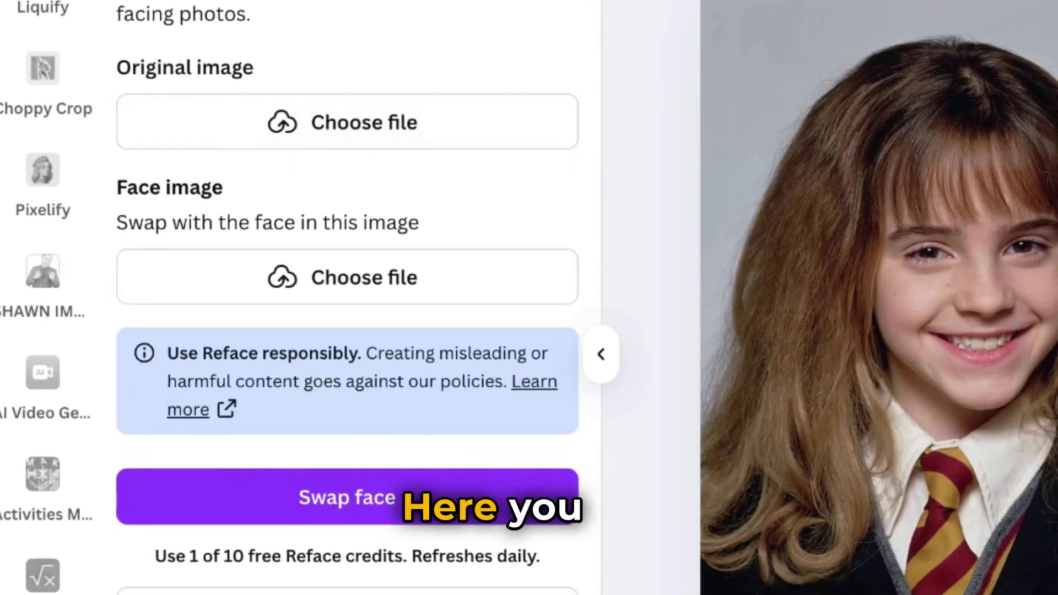
Step: Load Hermione.jpg as Reface's original image and SCR-20250808-nqwf.jpeg (Ron) as the face image
{"action": "left_click", "coordinate": [478, 139]}
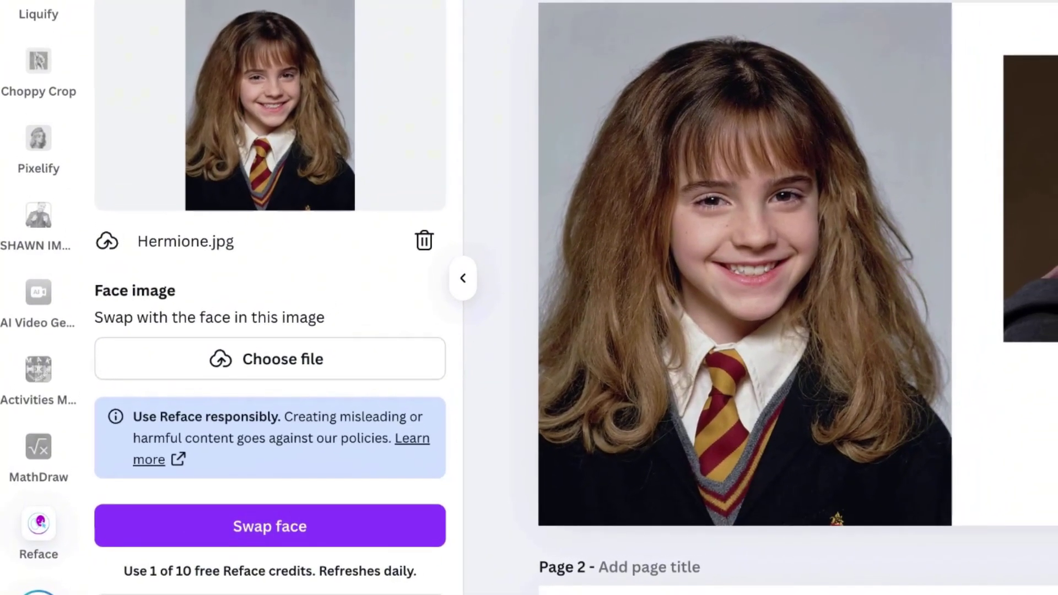
{"action": "scroll", "coordinate": [287, 260], "scroll_direction": "down", "scroll_amount": 3}
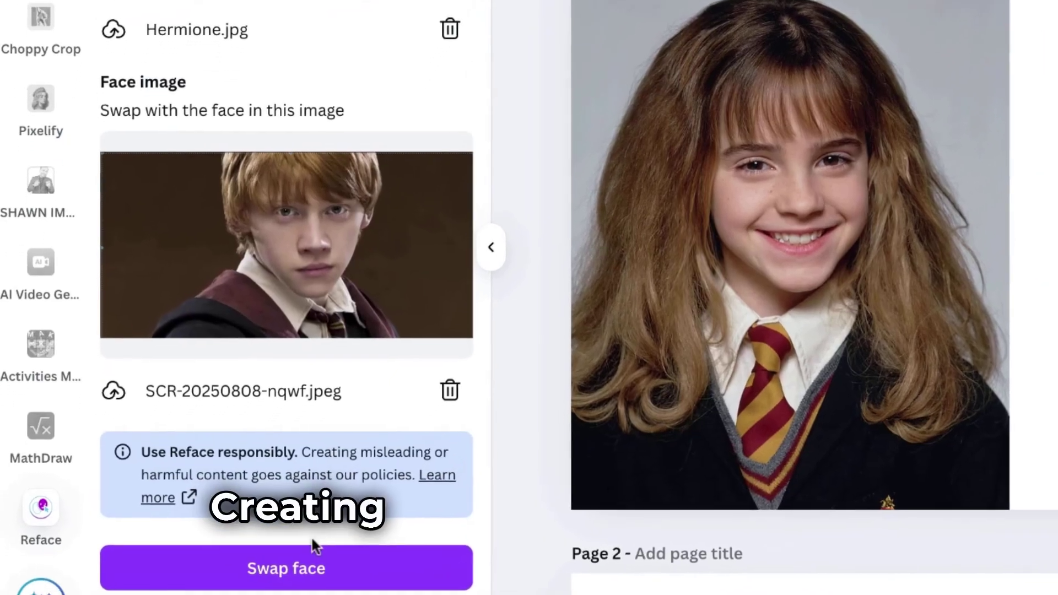
{"action": "scroll", "coordinate": [331, 537], "scroll_direction": "down", "scroll_amount": 2}
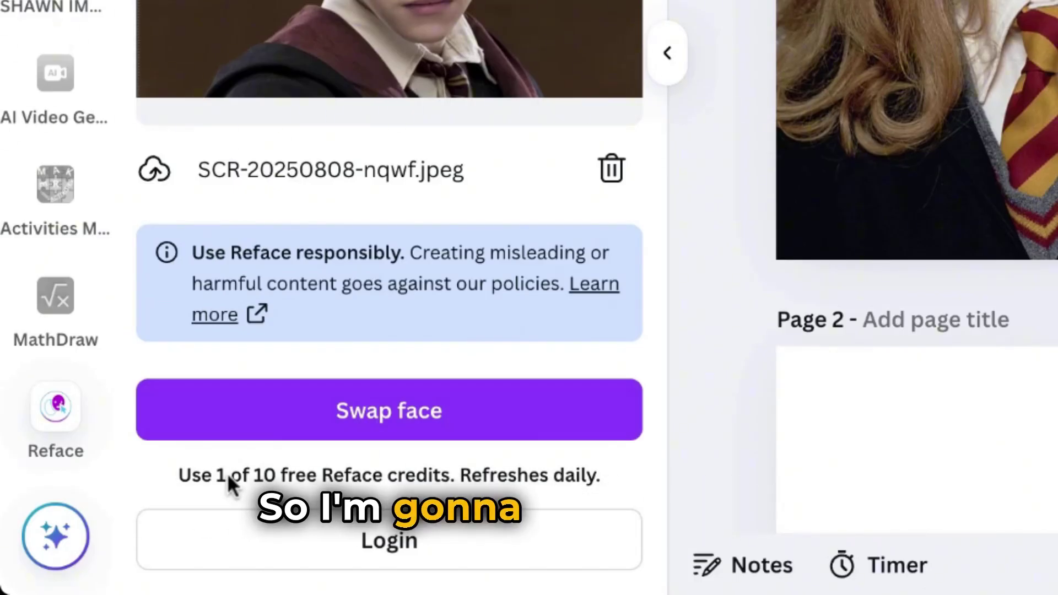
Step: Run Swap face to blend Ron's face onto the Hermione photo and wait for the result
{"action": "left_click", "coordinate": [390, 422]}
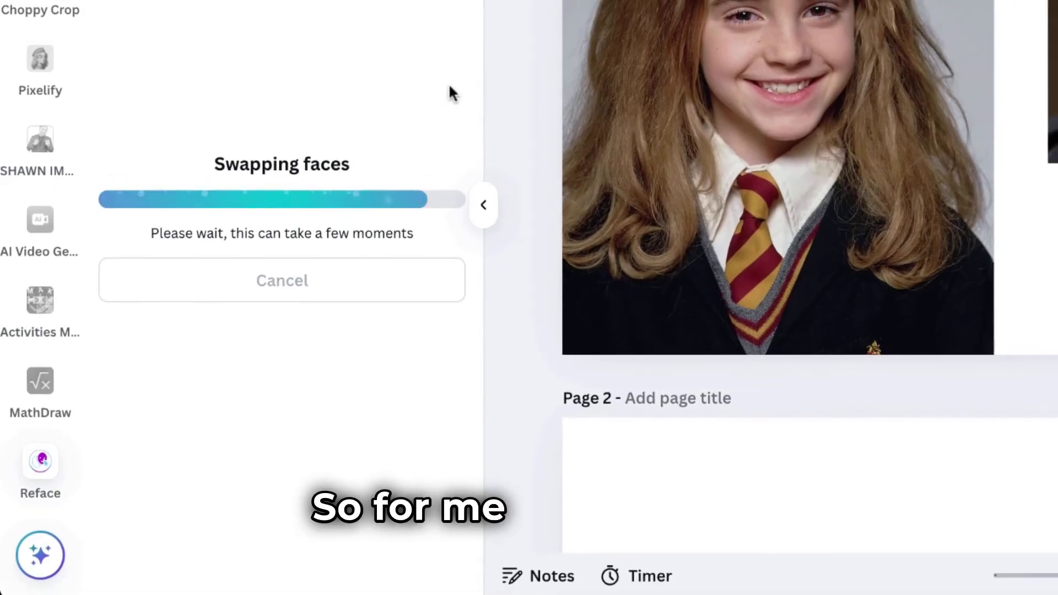
{"action": "scroll", "coordinate": [892, 306], "scroll_direction": "down", "scroll_amount": 5}
{"action": "scroll", "coordinate": [881, 320], "scroll_direction": "up", "scroll_amount": 5}
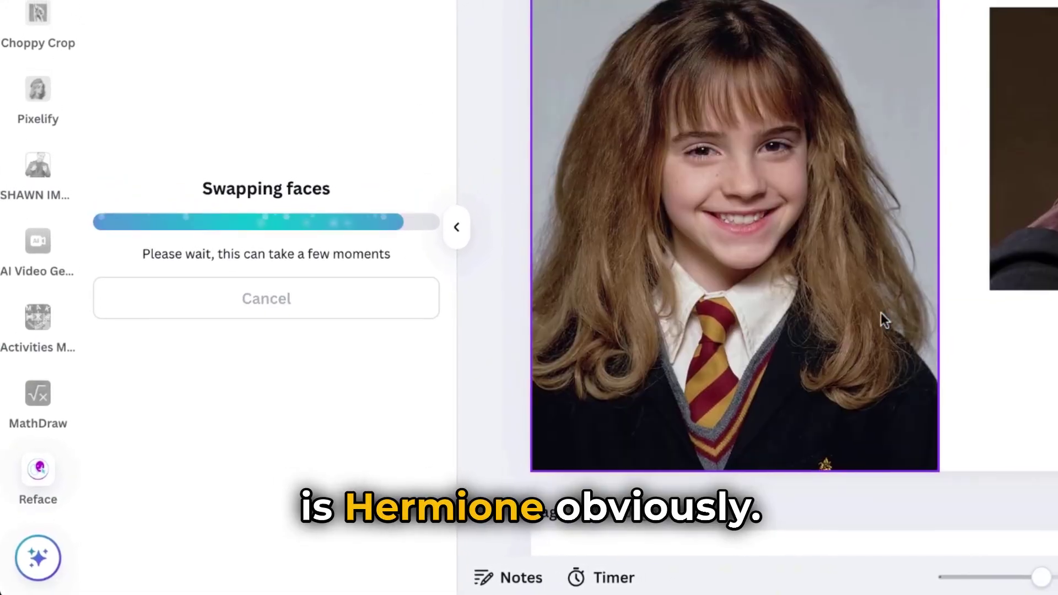
{"action": "scroll", "coordinate": [880, 312], "scroll_direction": "down", "scroll_amount": 10}
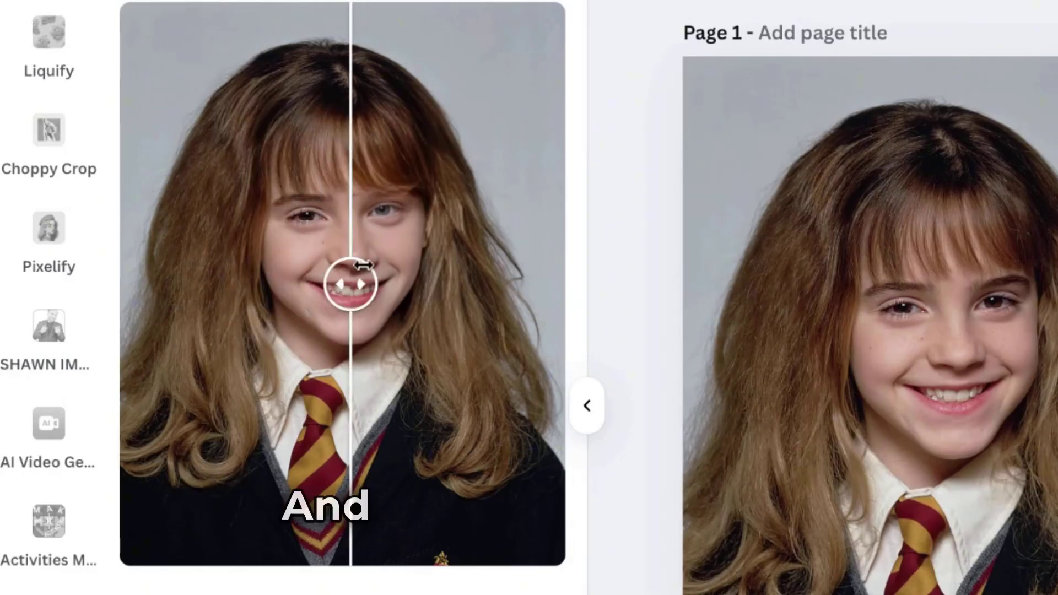
Step: Slide the before/after divider left to view the full swap, then add it to page 1
{"action": "left_click_drag", "start_coordinate": [437, 259], "coordinate": [151, 259]}
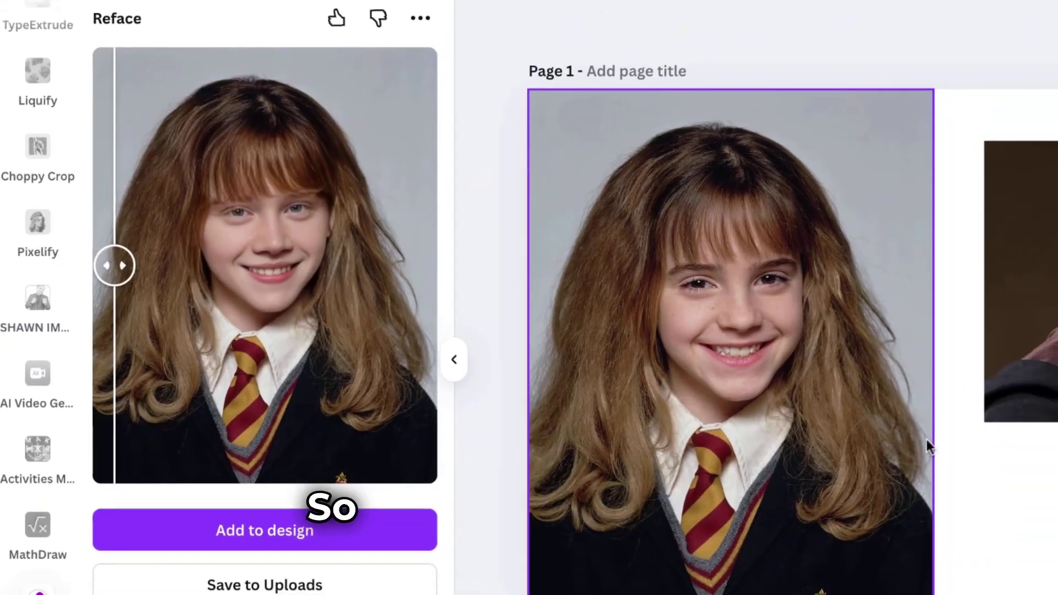
{"action": "scroll", "coordinate": [937, 441], "scroll_direction": "down", "scroll_amount": 5}
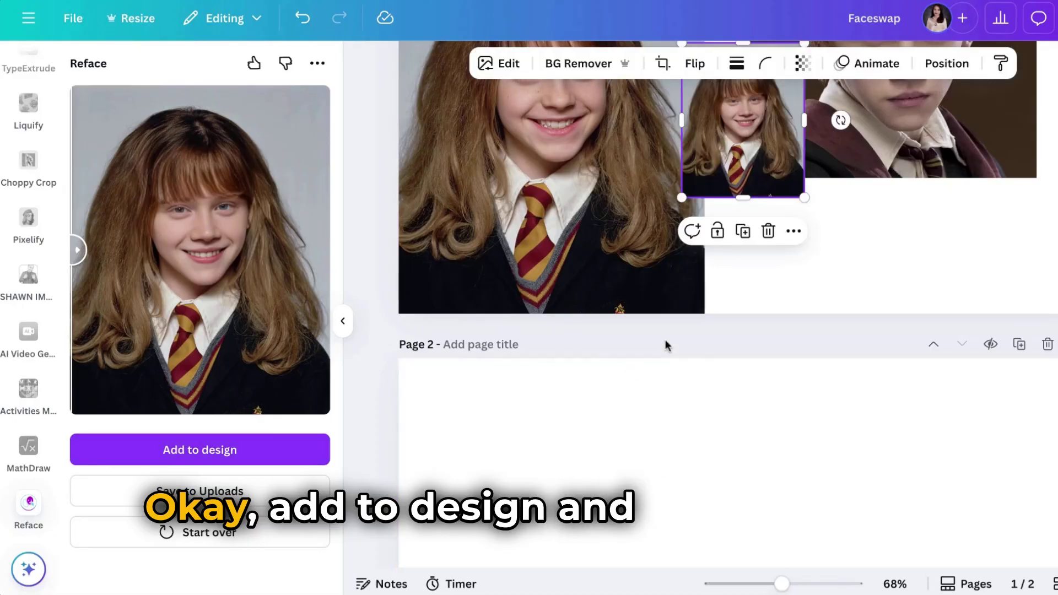
Step: Move the face-swapped image onto Page 2 and enlarge it toward the lower right
{"action": "left_click_drag", "start_coordinate": [730, 175], "coordinate": [656, 532]}
{"action": "scroll", "coordinate": [657, 539], "scroll_direction": "down", "scroll_amount": 3}
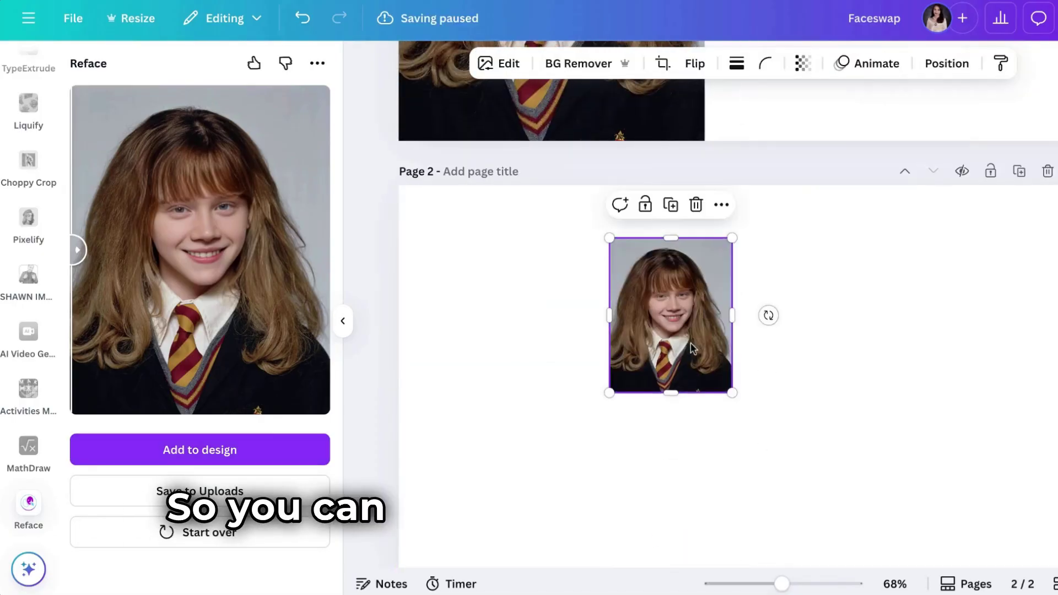
{"action": "left_click_drag", "start_coordinate": [671, 314], "coordinate": [973, 461]}
{"action": "scroll", "coordinate": [930, 354], "scroll_direction": "down", "scroll_amount": 1}
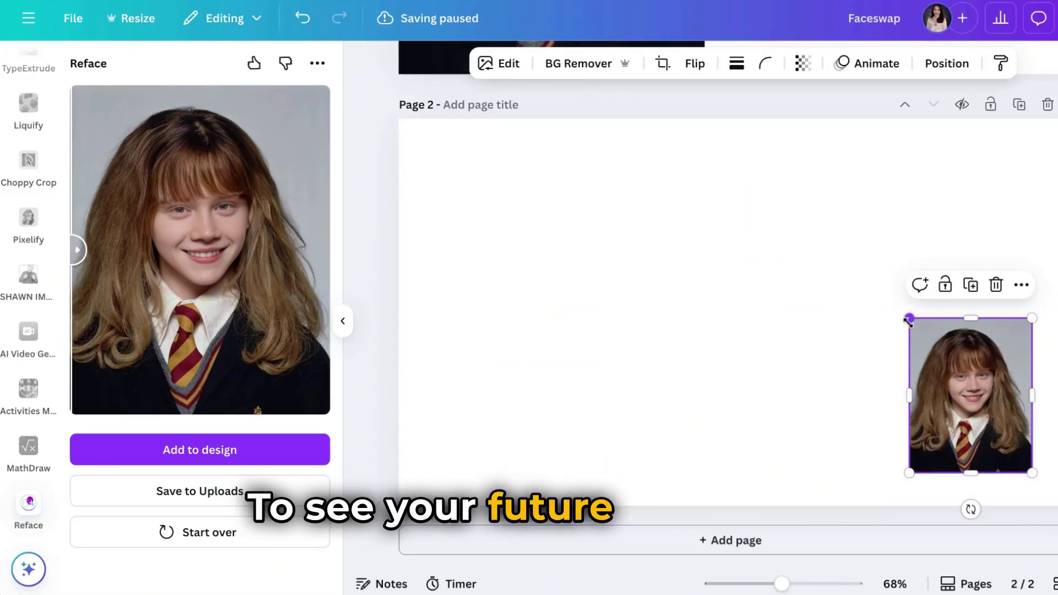
{"action": "left_click_drag", "start_coordinate": [908, 322], "coordinate": [852, 246]}
{"action": "left_click_drag", "start_coordinate": [982, 328], "coordinate": [1041, 364]}
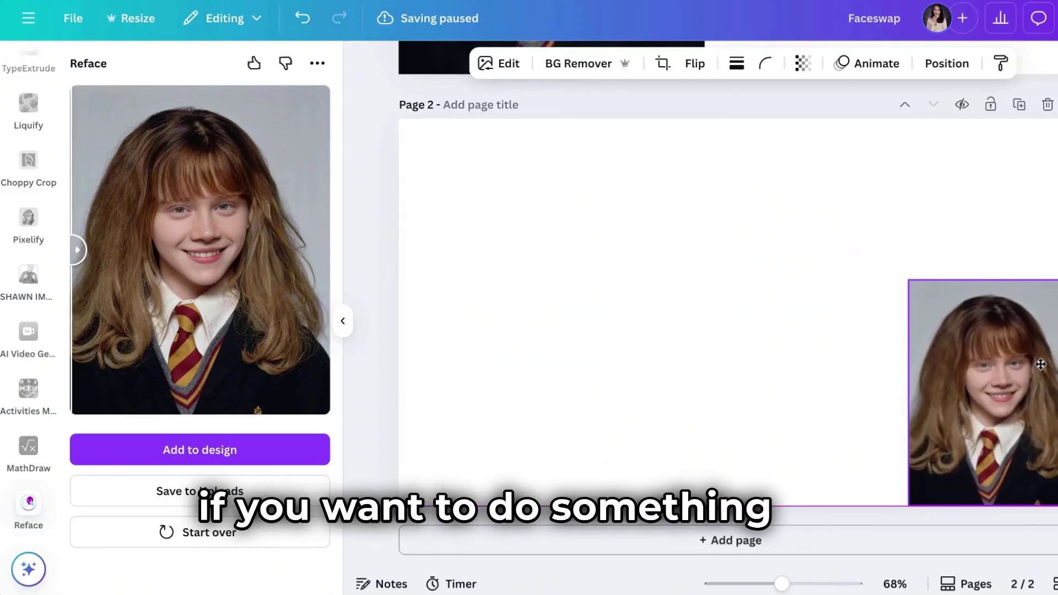
Step: Move the Hermione photo from Page 1 to Page 2, then delete the empty Page 1
{"action": "scroll", "coordinate": [858, 345], "scroll_direction": "up", "scroll_amount": 5}
{"action": "left_click", "coordinate": [525, 286]}
{"action": "left_click_drag", "start_coordinate": [525, 286], "coordinate": [562, 508]}
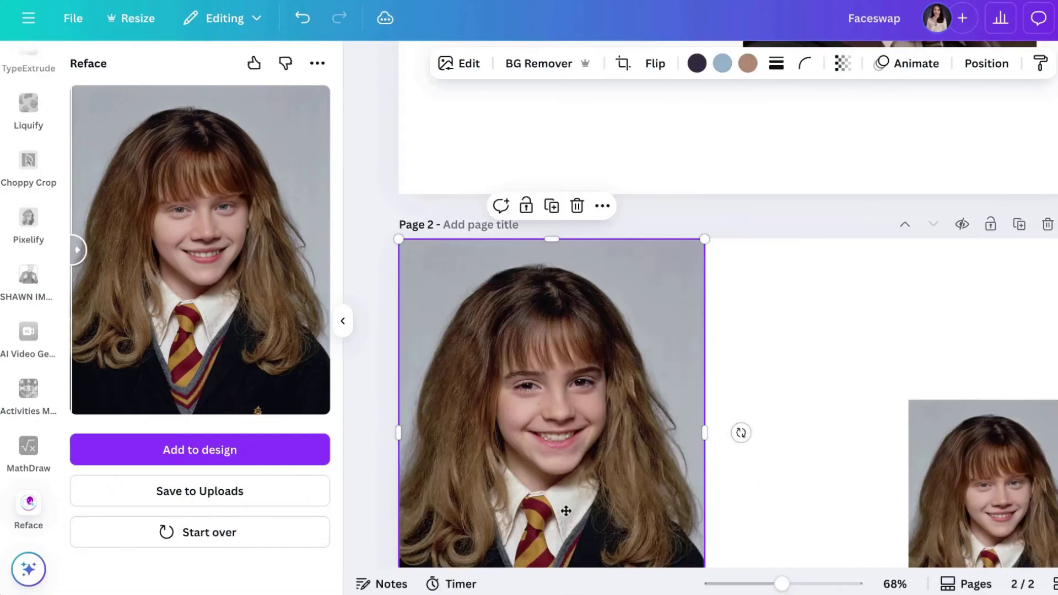
{"action": "scroll", "coordinate": [784, 319], "scroll_direction": "up", "scroll_amount": 3}
{"action": "left_click_drag", "start_coordinate": [909, 514], "coordinate": [907, 512]}
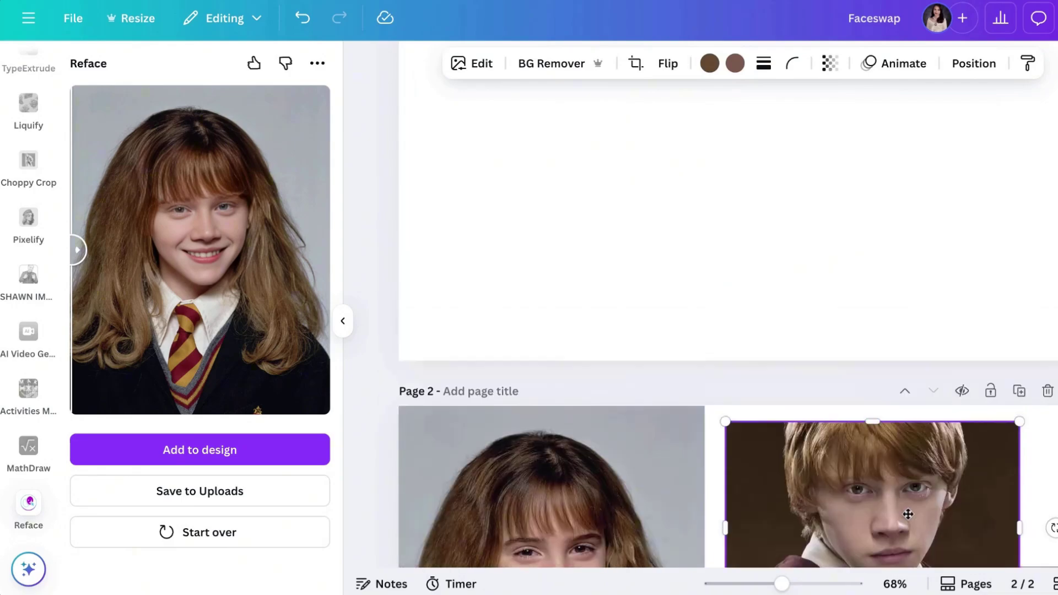
{"action": "scroll", "coordinate": [1026, 209], "scroll_direction": "up", "scroll_amount": 5}
{"action": "left_click", "coordinate": [1047, 104]}
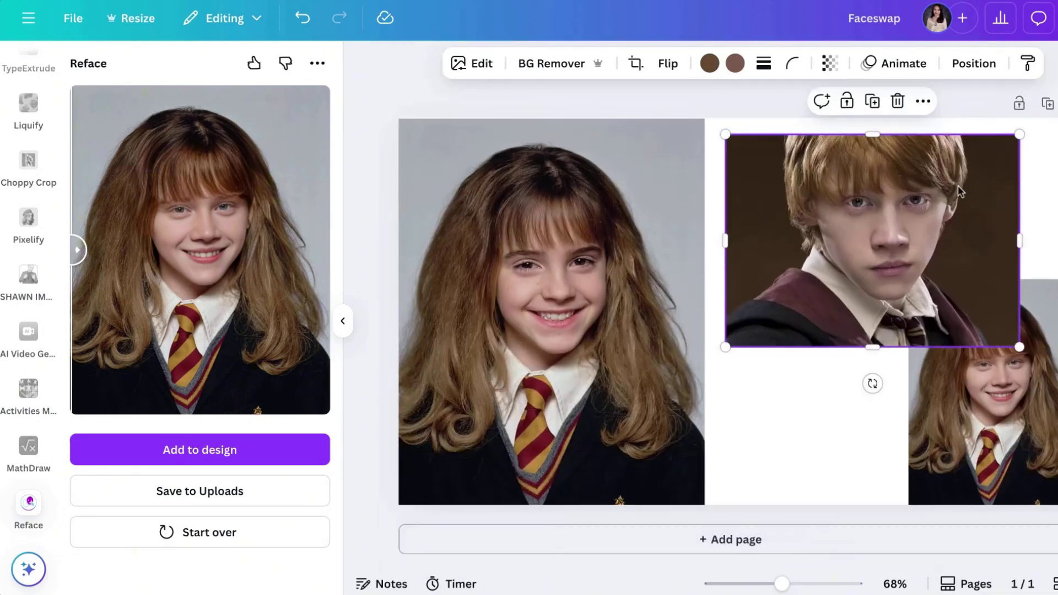
Step: Shrink Hermione and line up Hermione, Ron and the swapped image in a row along the page top
{"action": "left_click_drag", "start_coordinate": [958, 185], "coordinate": [936, 173]}
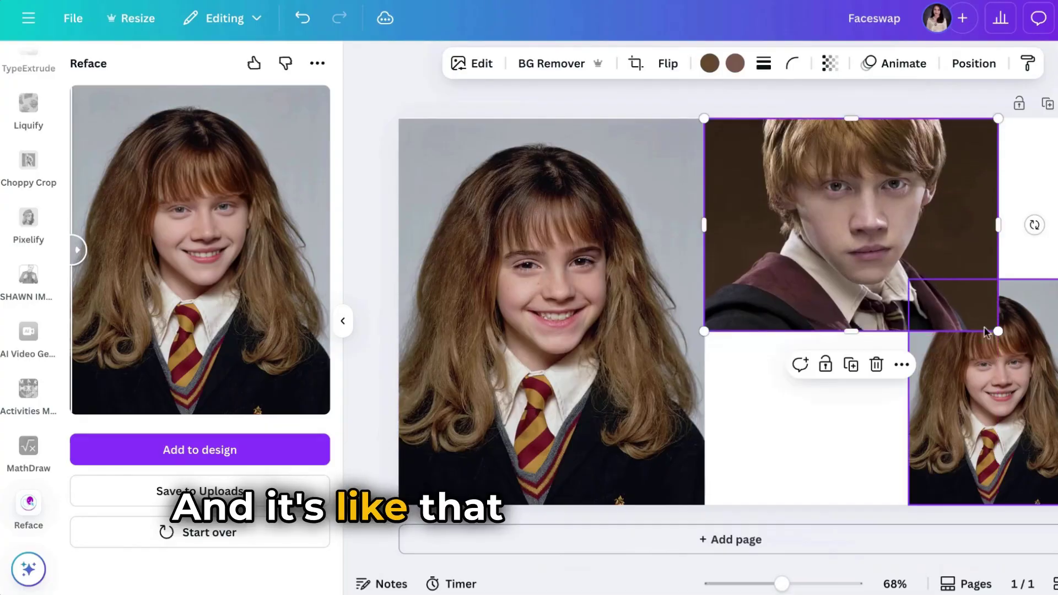
{"action": "left_click_drag", "start_coordinate": [700, 504], "coordinate": [605, 379]}
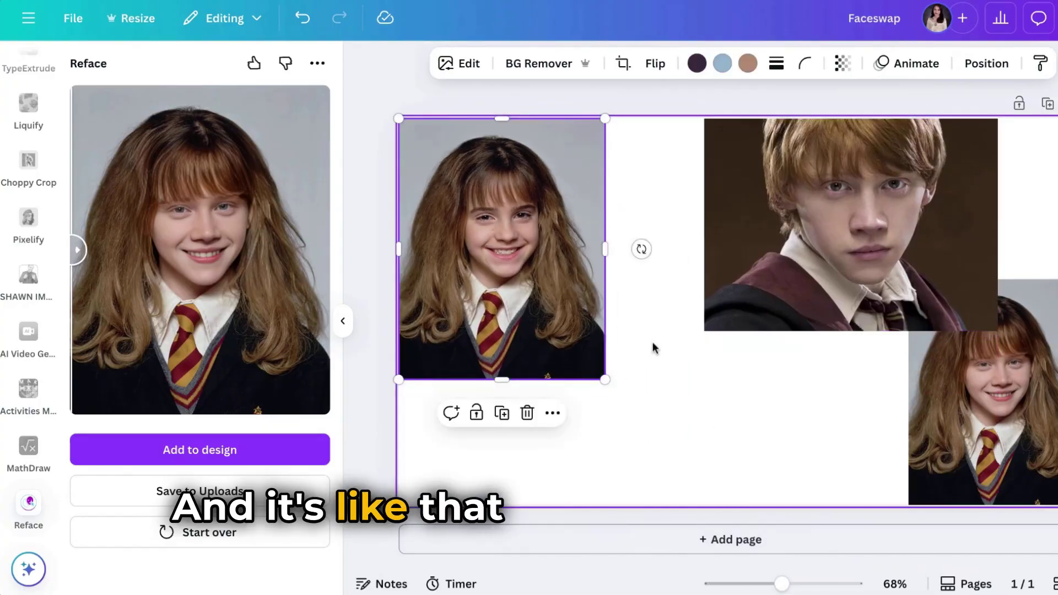
{"action": "left_click_drag", "start_coordinate": [841, 221], "coordinate": [740, 221]}
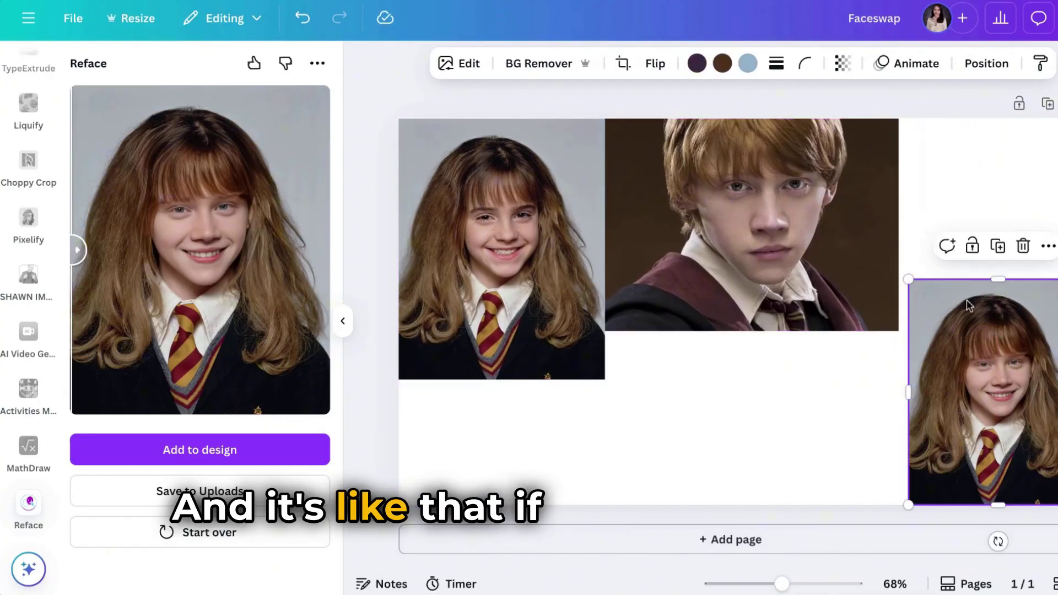
{"action": "left_click_drag", "start_coordinate": [969, 306], "coordinate": [959, 145]}
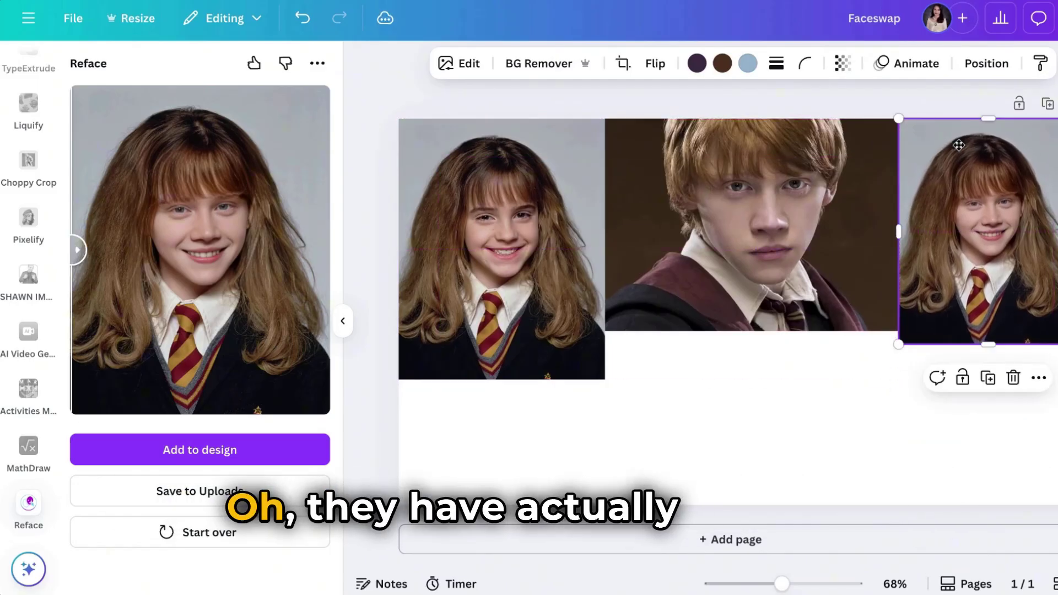